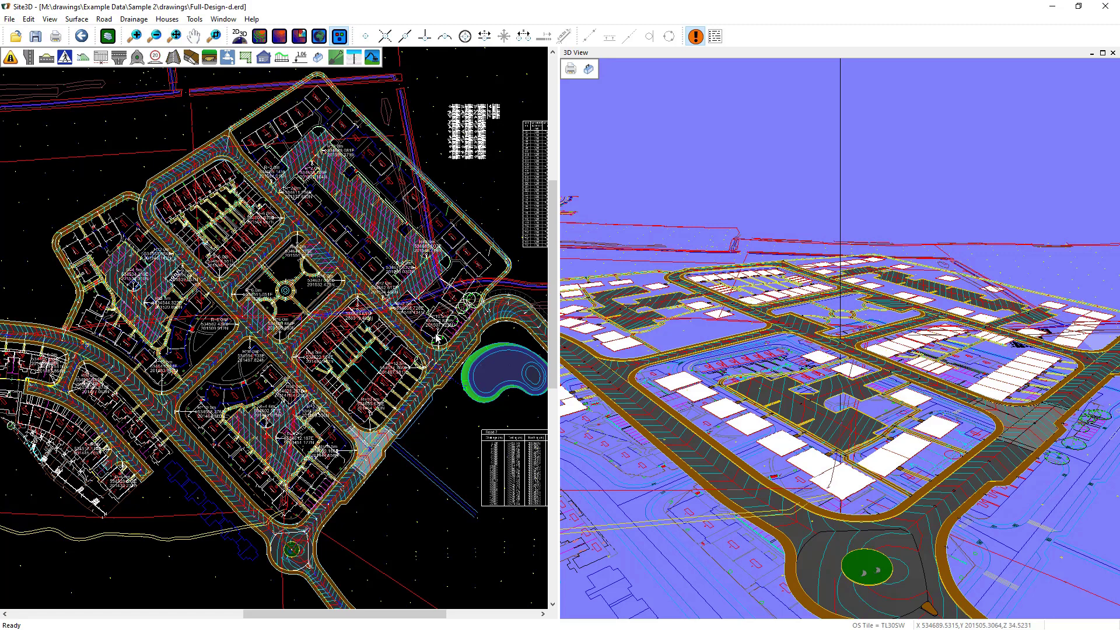
# Create the formation surface from the Surface menu and acknowledge the completion message.
pyautogui.click(76, 20)
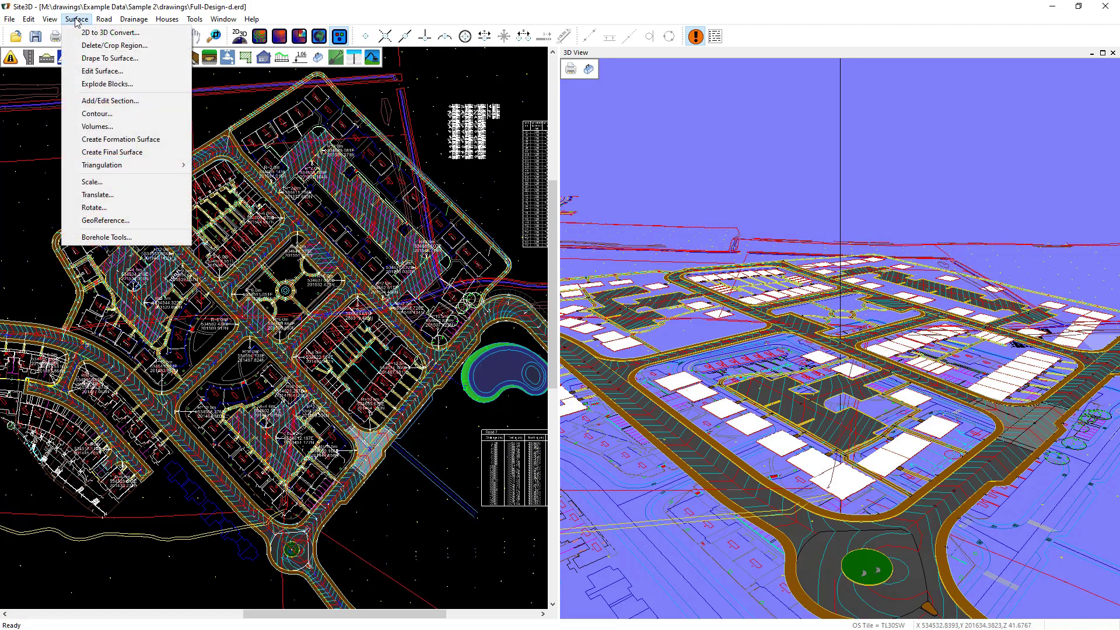
pyautogui.click(160, 140)
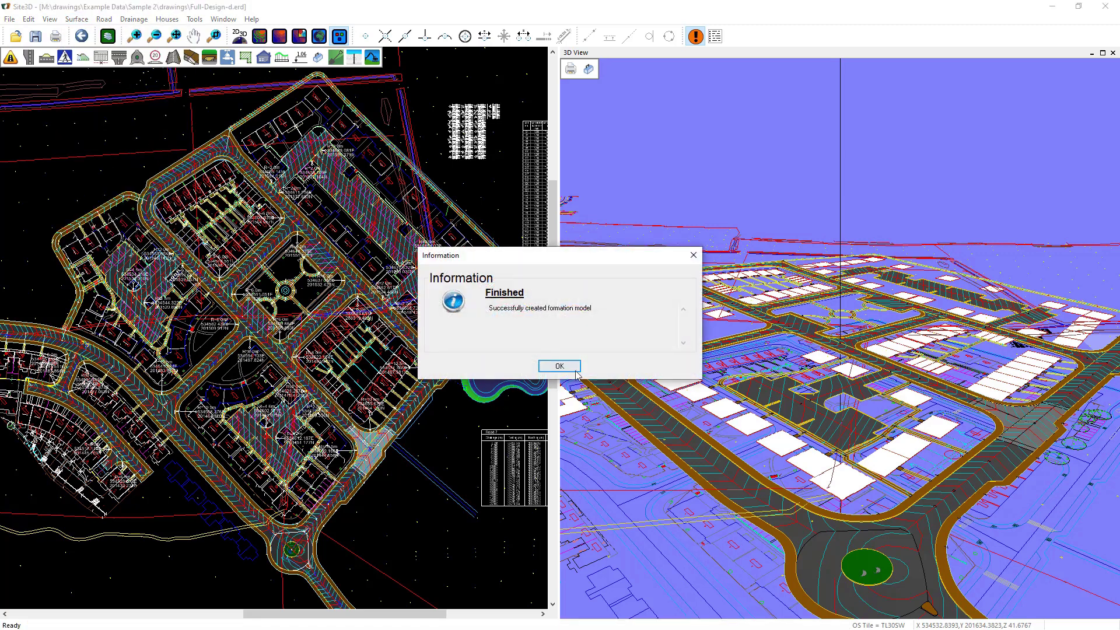
pyautogui.click(559, 366)
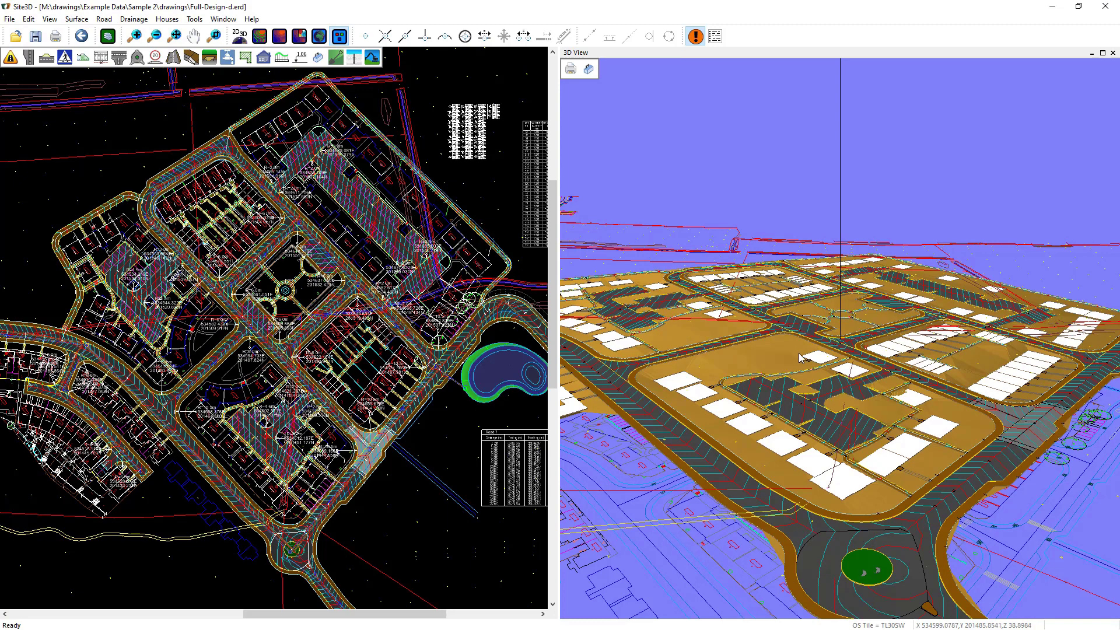
# Hide the Model layer in the Layers dialog.
pyautogui.click(108, 36)
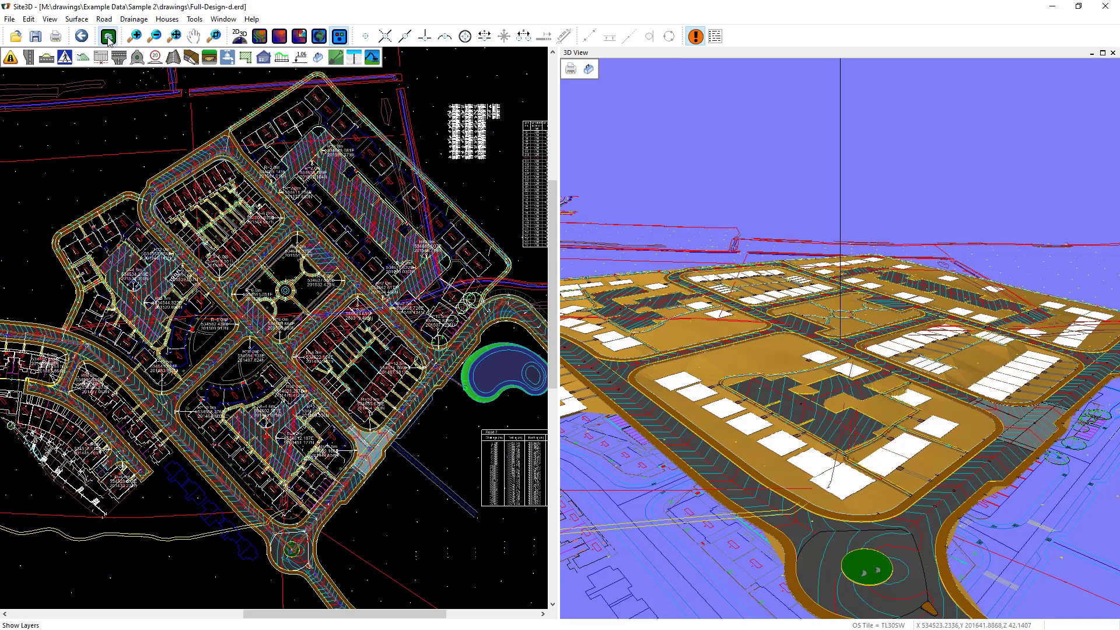
pyautogui.click(544, 200)
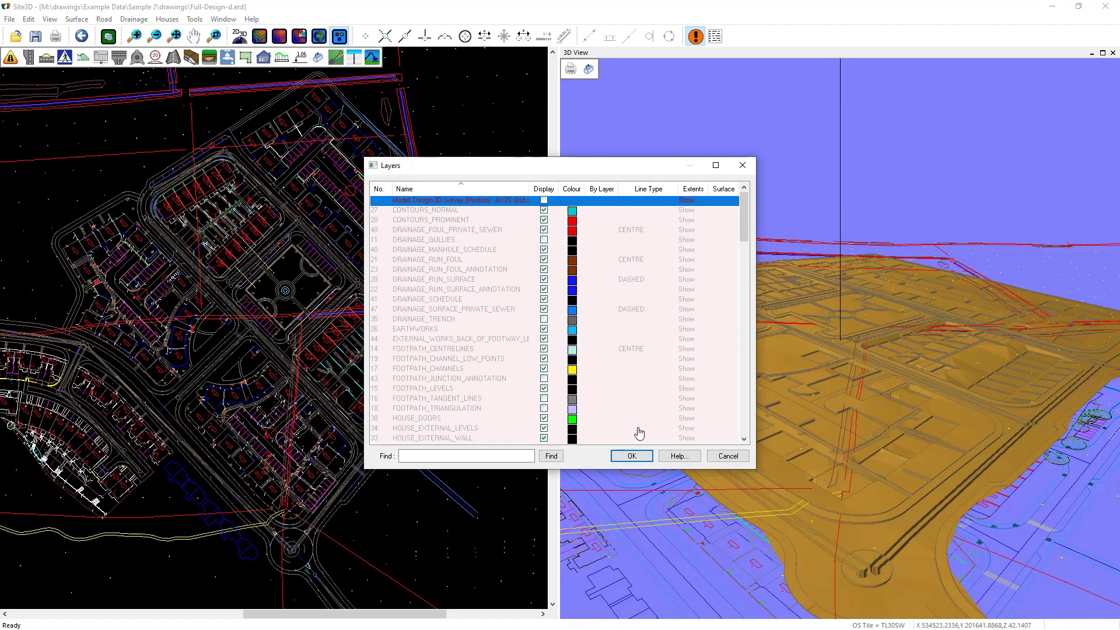
pyautogui.click(632, 456)
# Orbit and zoom the 3D view to inspect the orange formation surface across the site.
pyautogui.moveTo(880, 512); pyautogui.dragTo(865, 468)
pyautogui.scroll(6, 864, 467)
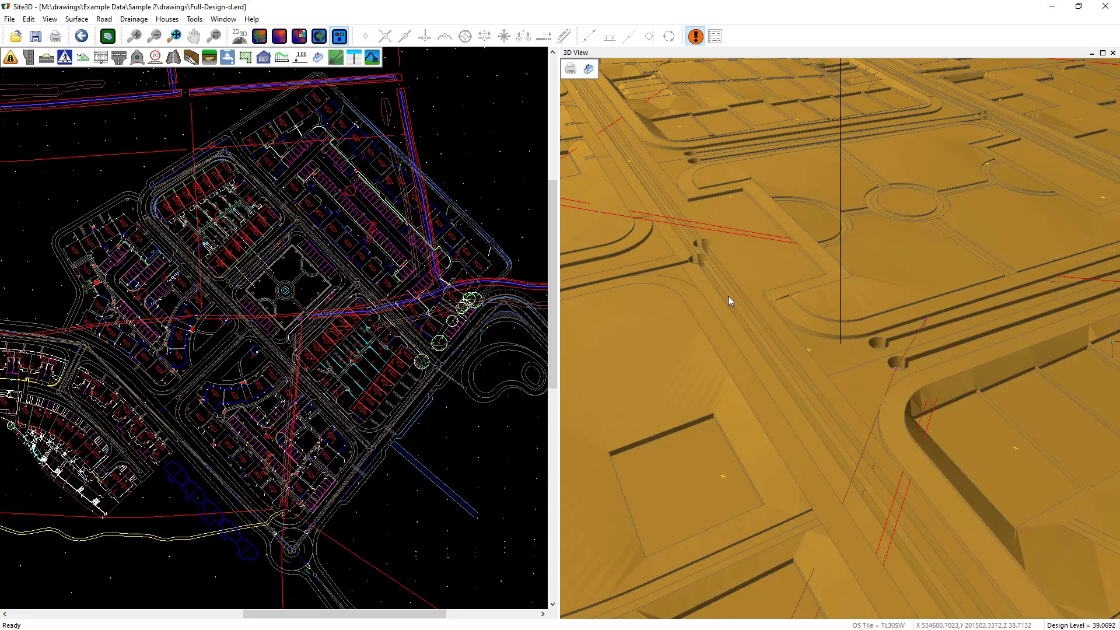
pyautogui.moveTo(848, 388)
pyautogui.mouseDown()
pyautogui.moveTo(813, 403)
pyautogui.moveTo(848, 401)
pyautogui.mouseUp()
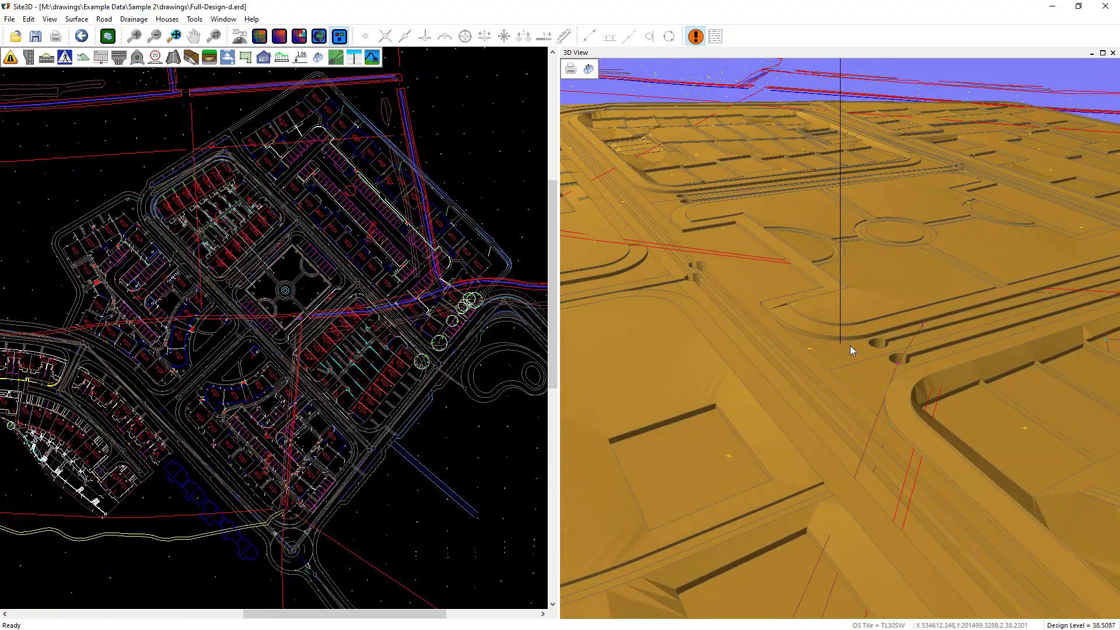
pyautogui.scroll(-3, 836, 361)
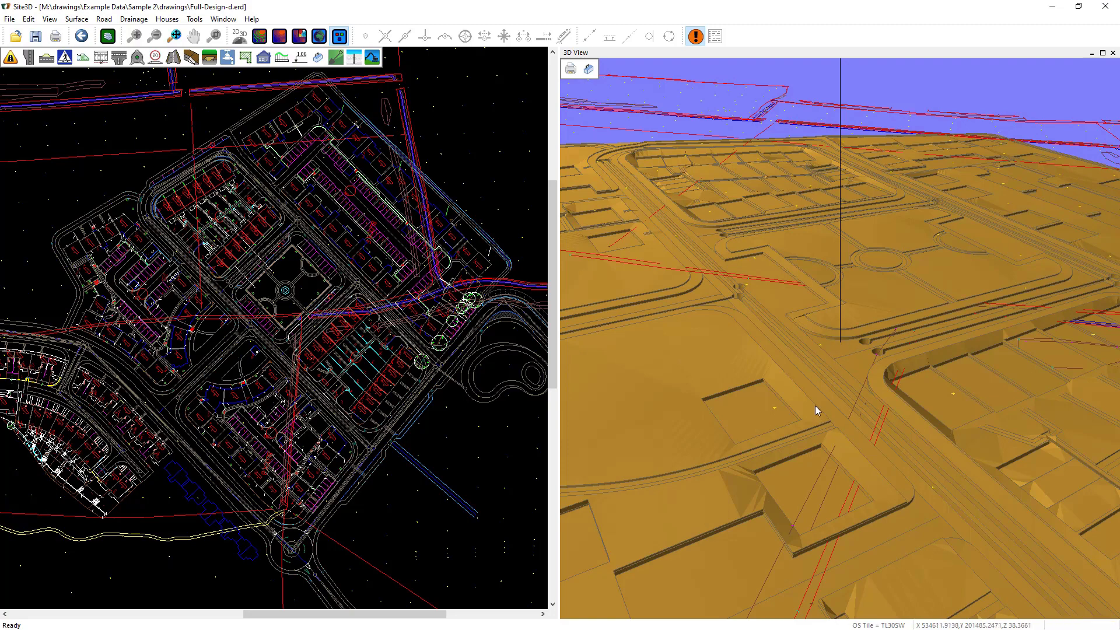
pyautogui.scroll(-2, 815, 386)
pyautogui.scroll(-3, 814, 386)
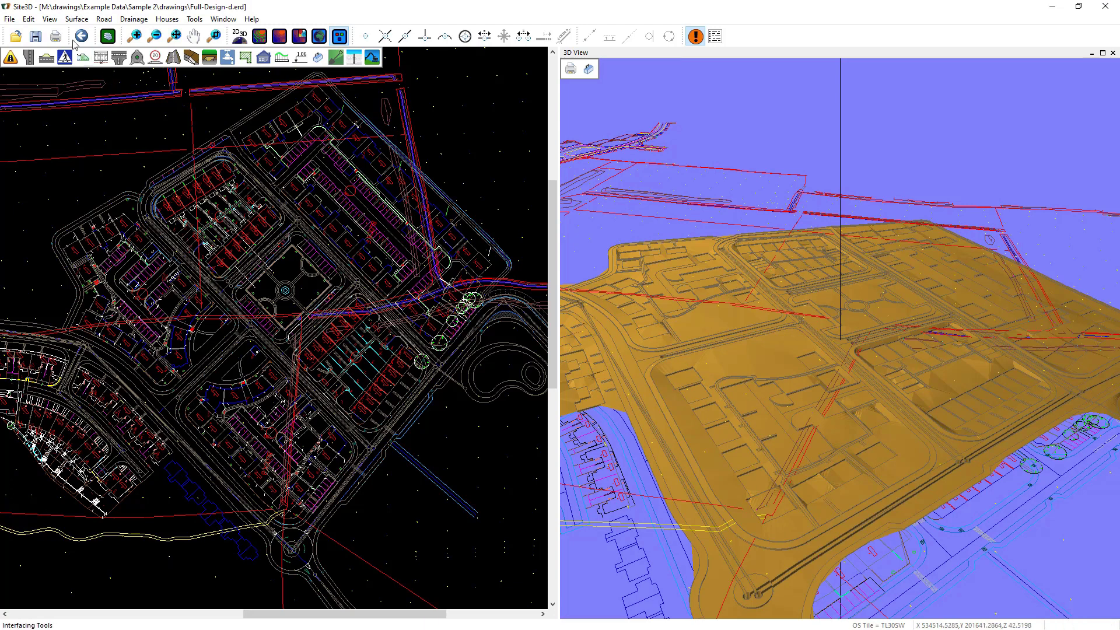
# Calculate volumes with Formation Surface as proposed and 3D Survey (Medium) as existing.
pyautogui.click(76, 19)
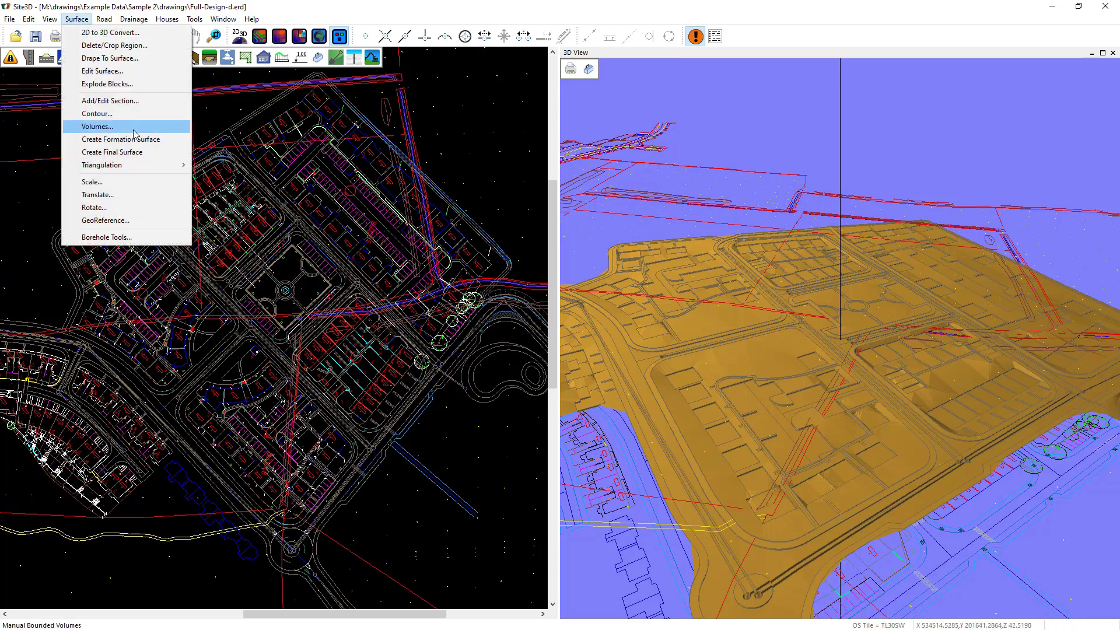
pyautogui.click(97, 126)
pyautogui.click(535, 220)
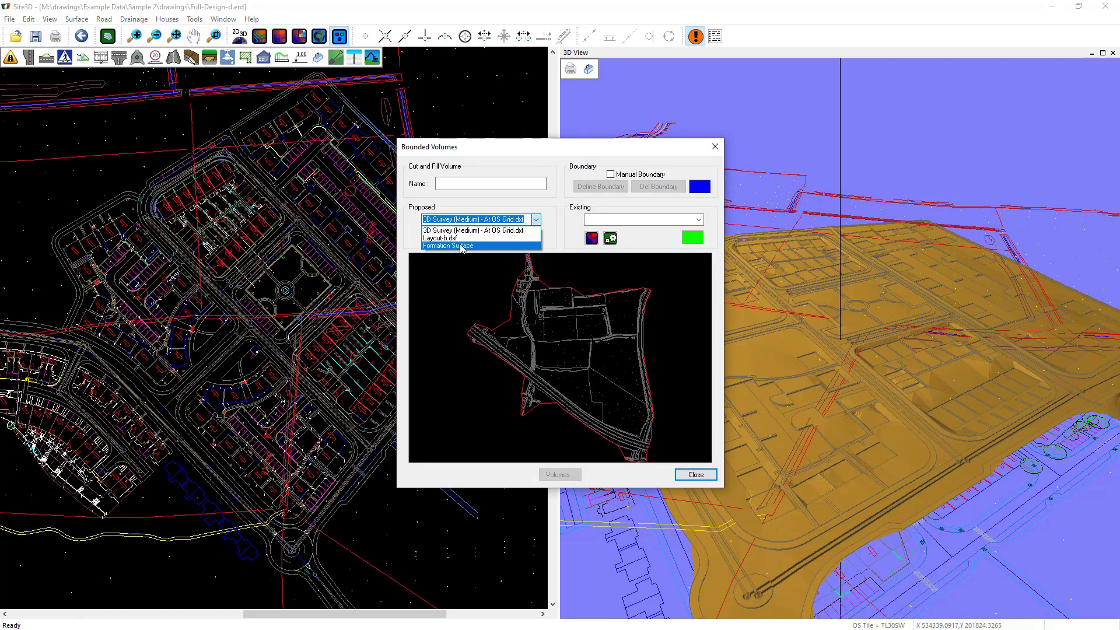
pyautogui.click(462, 246)
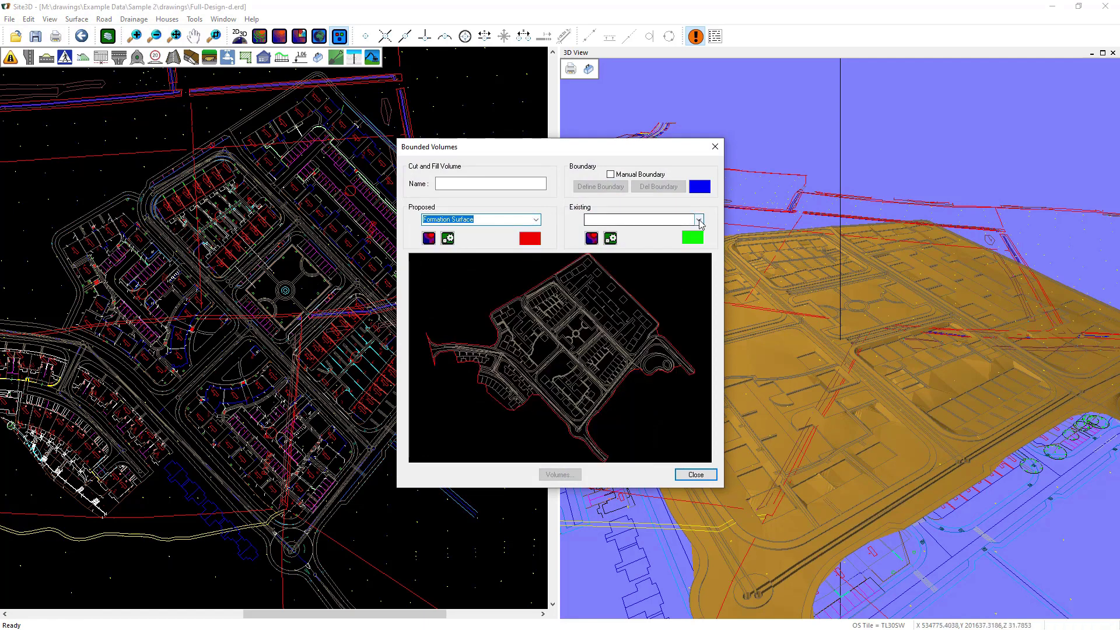
pyautogui.click(699, 220)
pyautogui.click(642, 231)
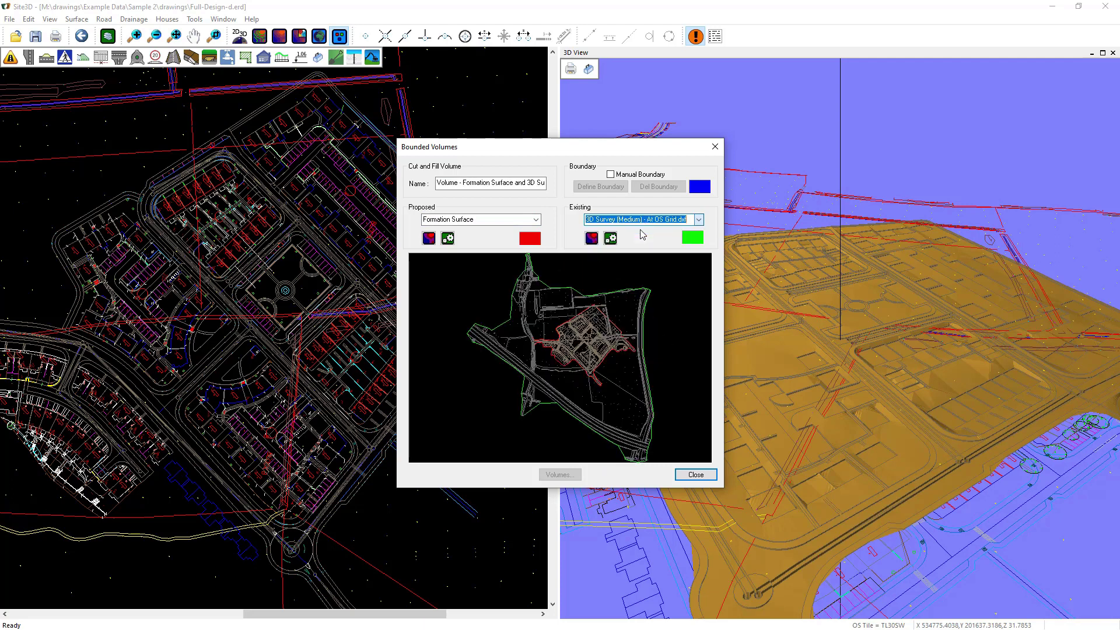
pyautogui.click(560, 475)
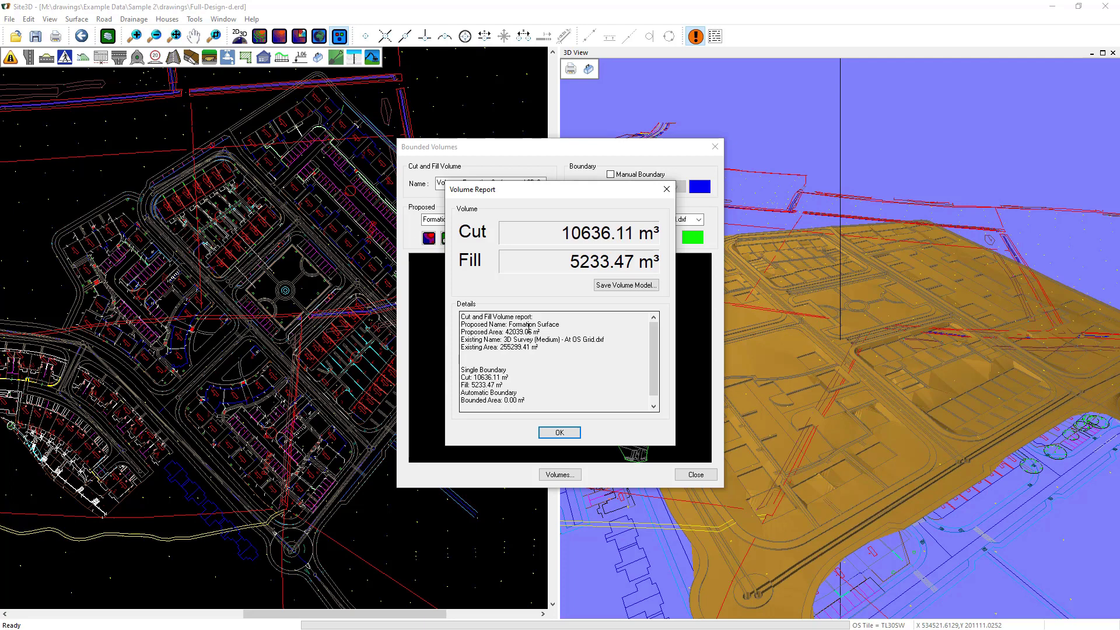
# Save the volume model as 'Cut and Fill' and close the Volume Report and Bounded Volumes windows.
pyautogui.click(613, 286)
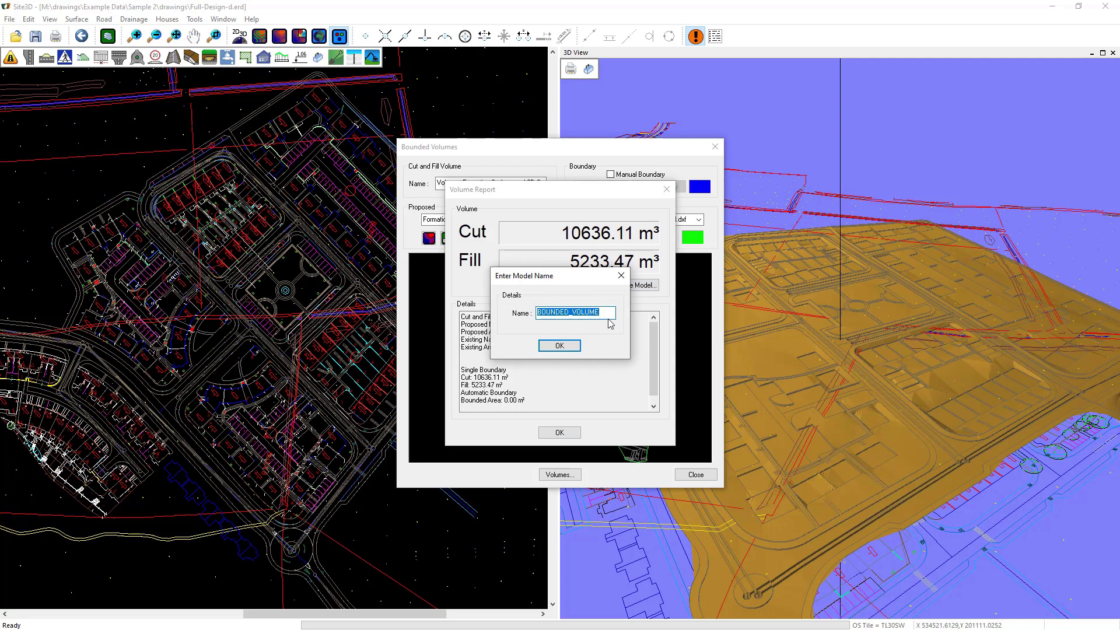
pyautogui.write('Cut and Fill')
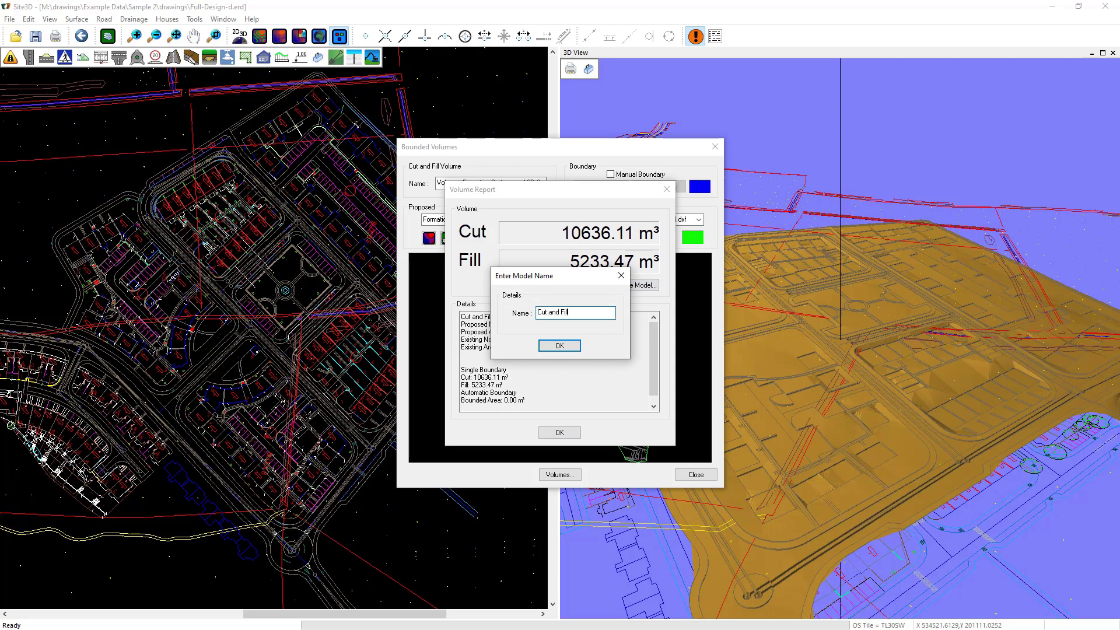
pyautogui.click(561, 345)
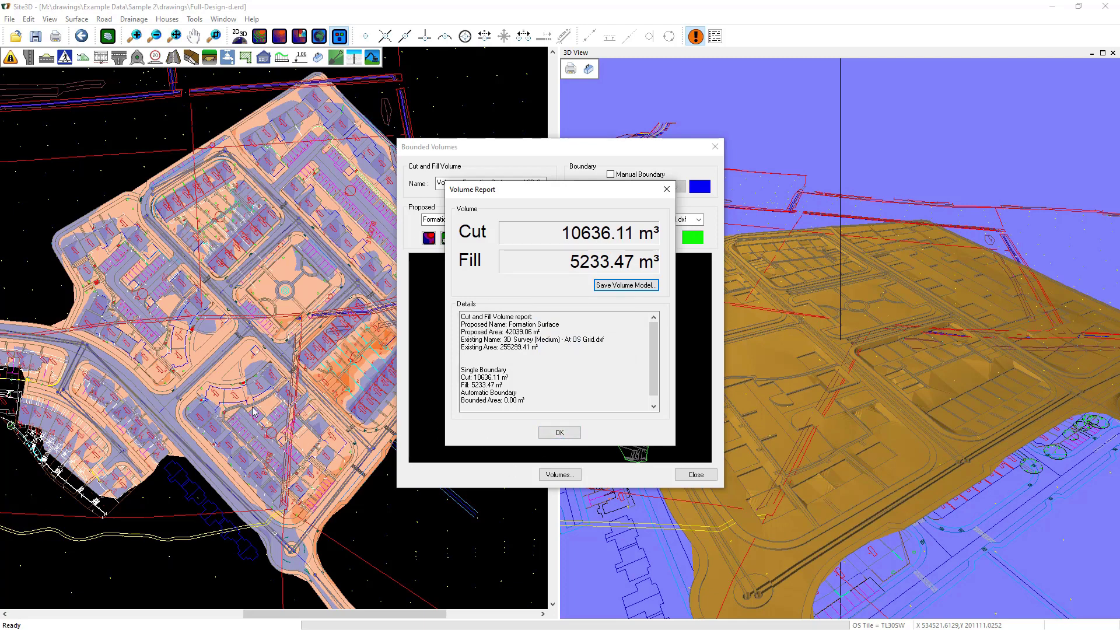
pyautogui.click(567, 434)
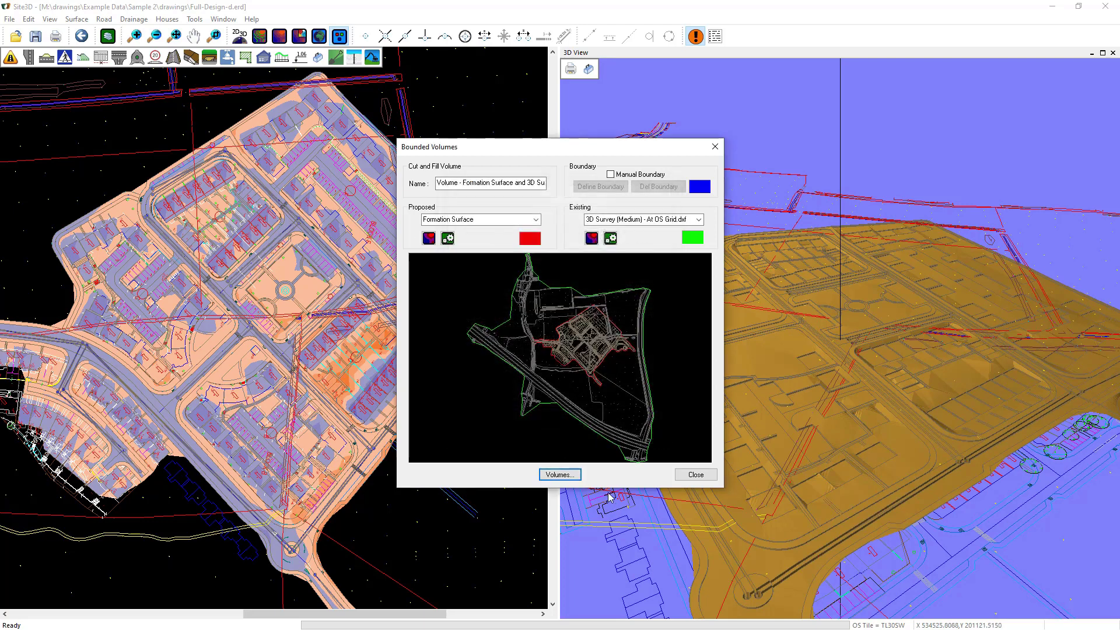
pyautogui.click(693, 475)
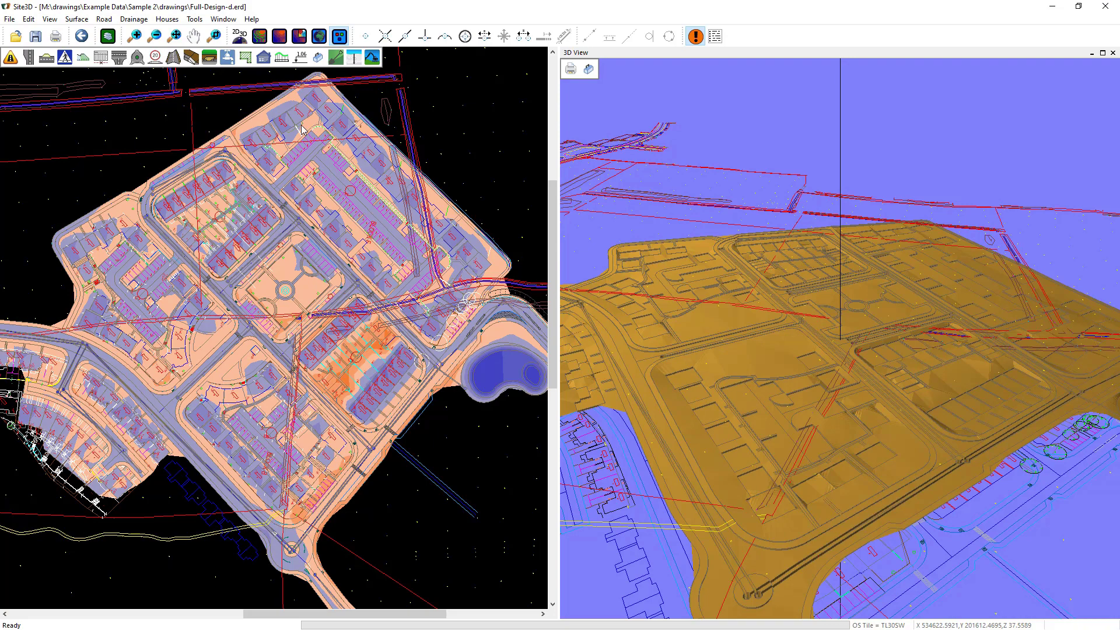
pyautogui.scroll(4, 298, 201)
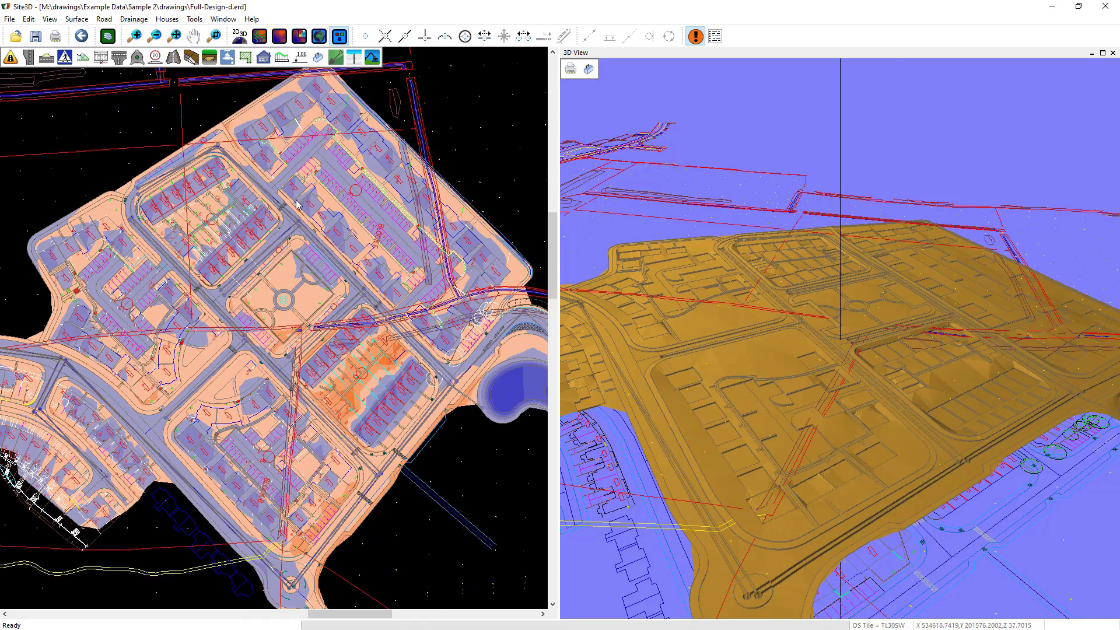
pyautogui.moveTo(298, 240); pyautogui.dragTo(311, 52)
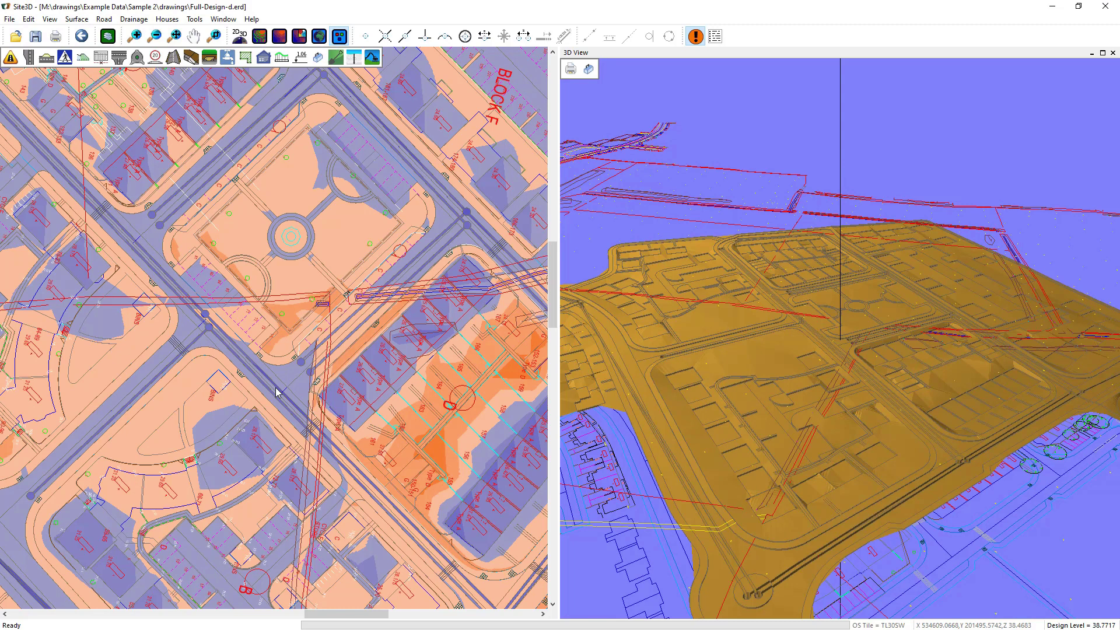
pyautogui.scroll(-1, 267, 383)
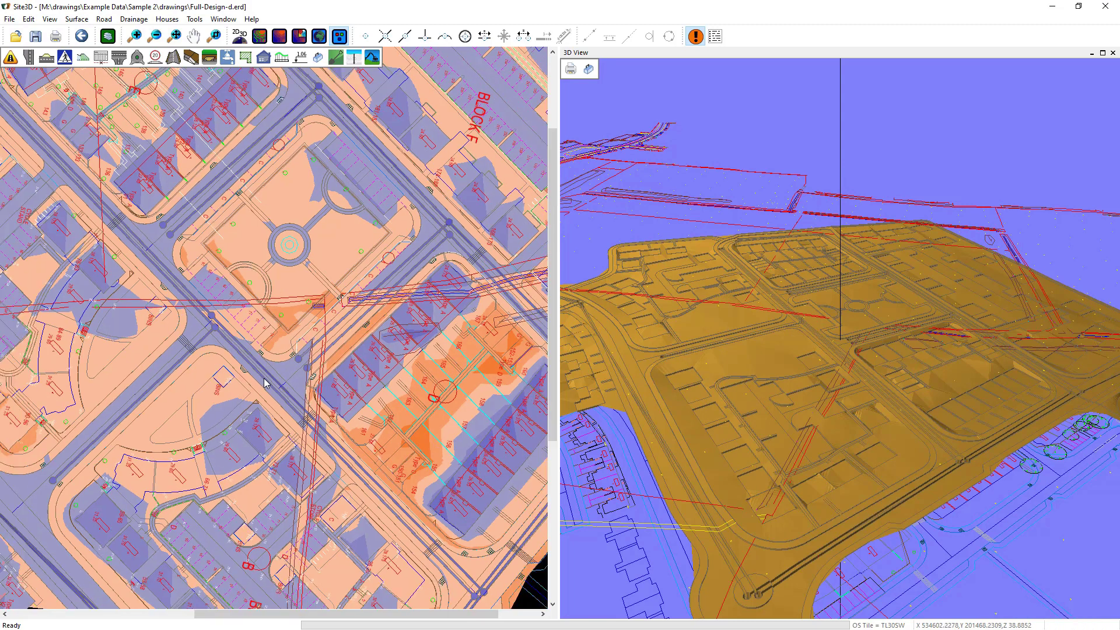
pyautogui.scroll(-5, 267, 380)
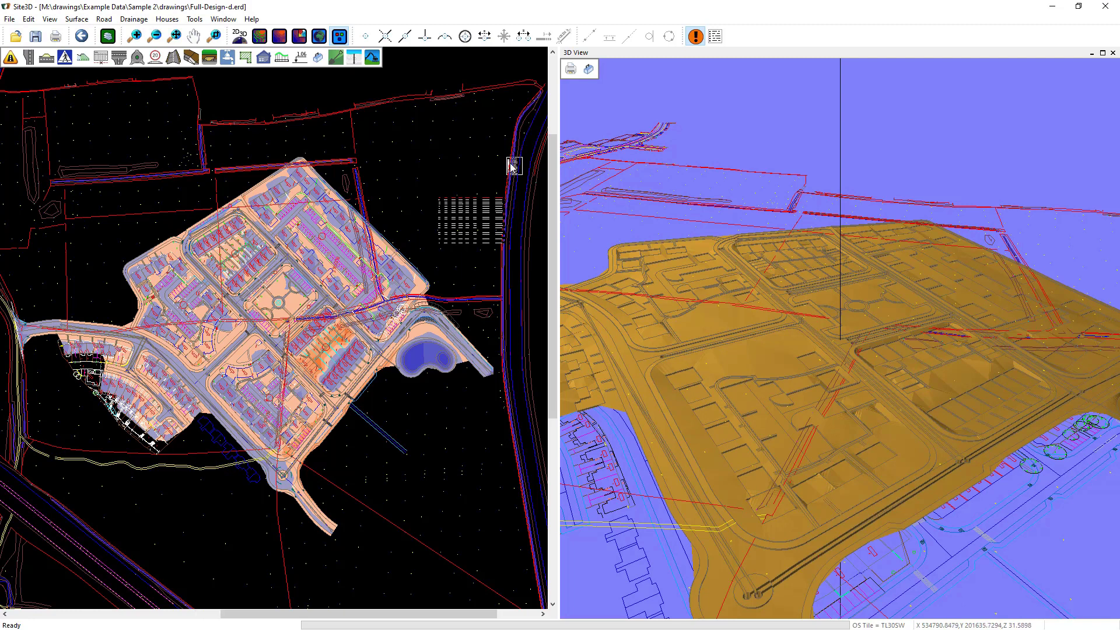
pyautogui.scroll(5, 513, 168)
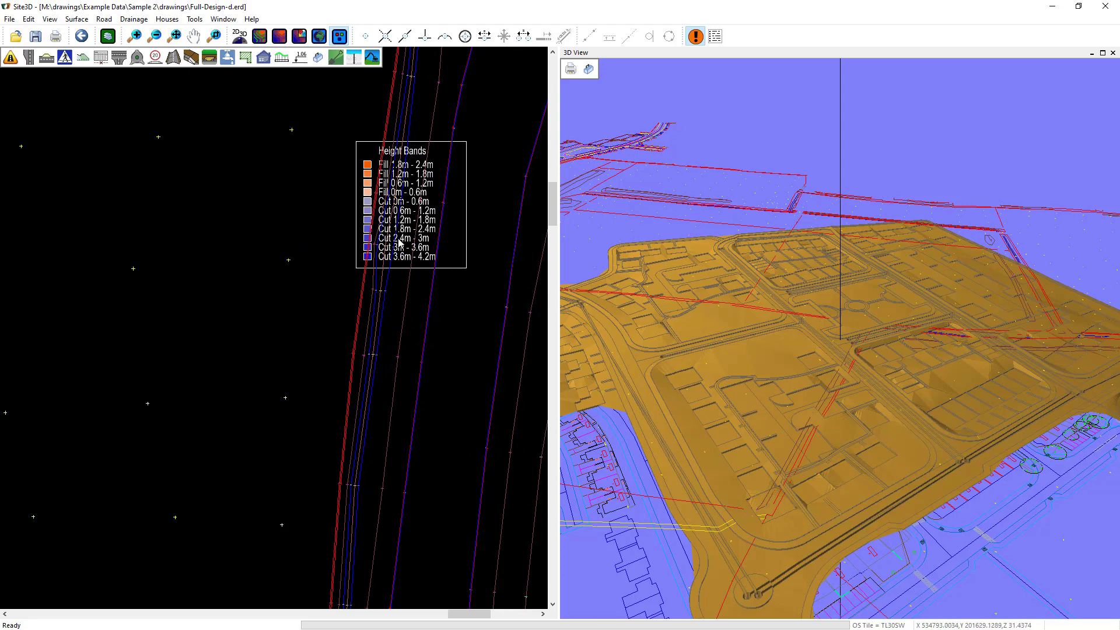
pyautogui.scroll(-2, 407, 216)
pyautogui.scroll(-4, 406, 216)
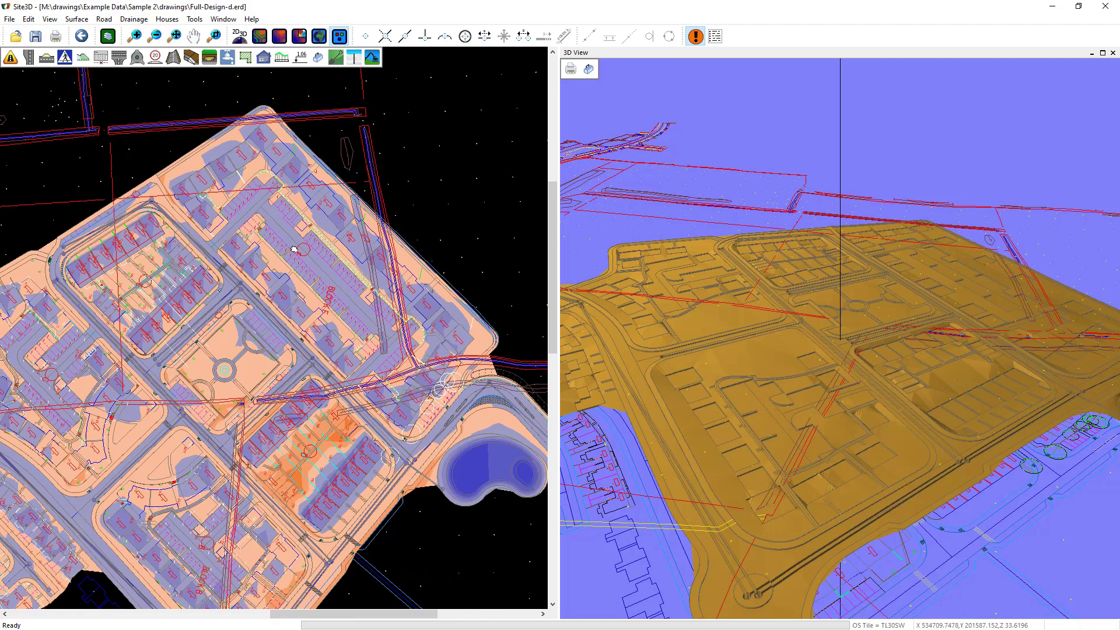
# Select the Cut and Fill model in Model Colour Properties and set its height interval to .5.
pyautogui.moveTo(294, 249); pyautogui.dragTo(327, 217, button='middle')
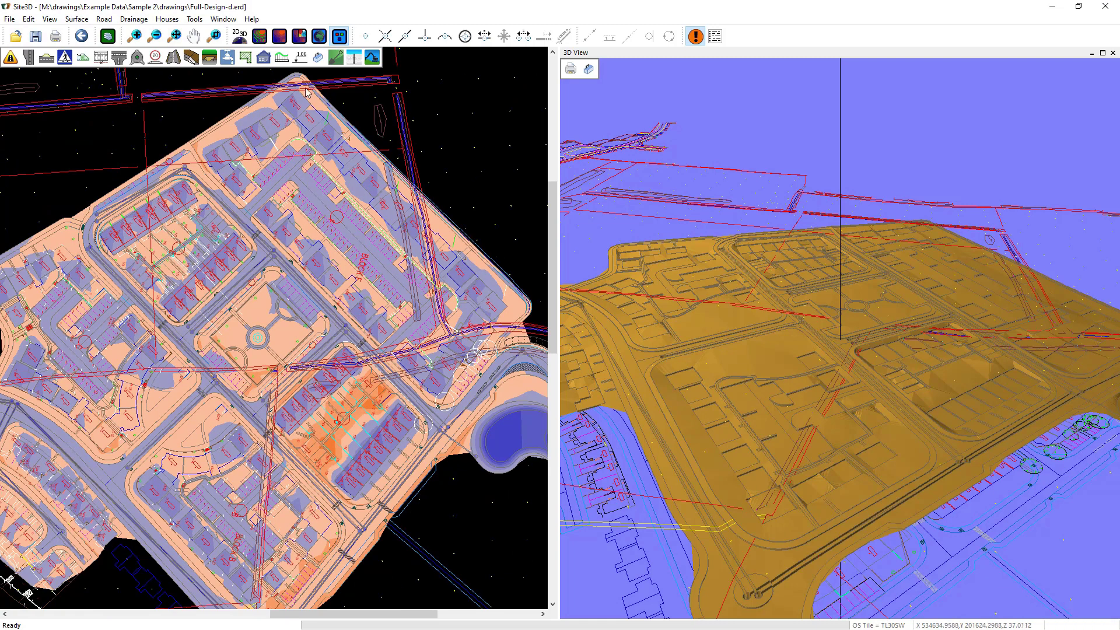
pyautogui.click(299, 37)
pyautogui.click(644, 179)
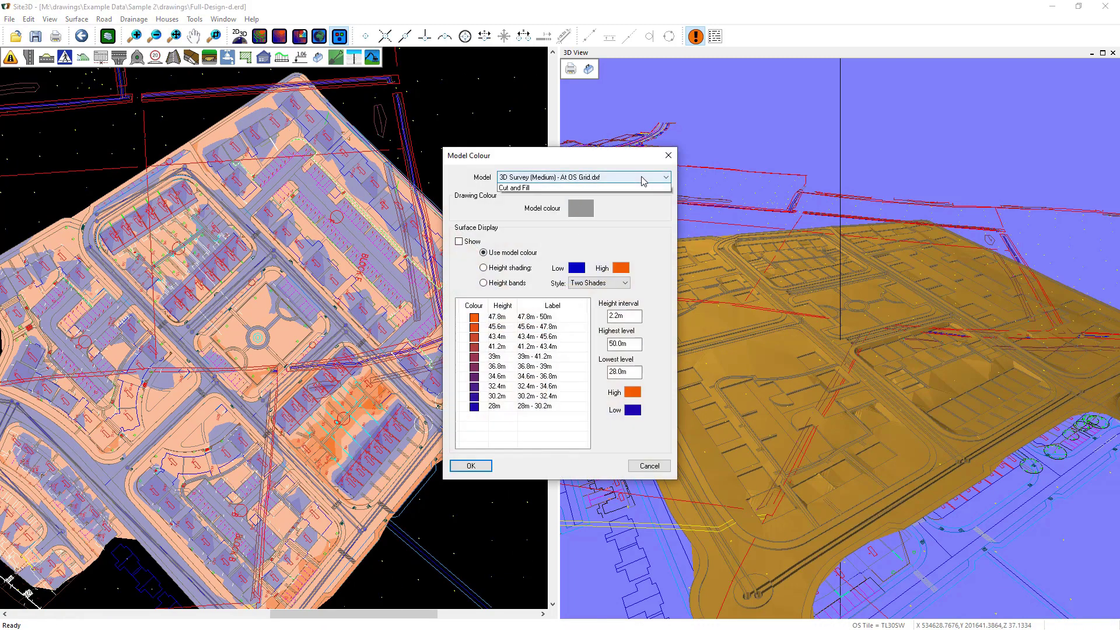
pyautogui.click(532, 212)
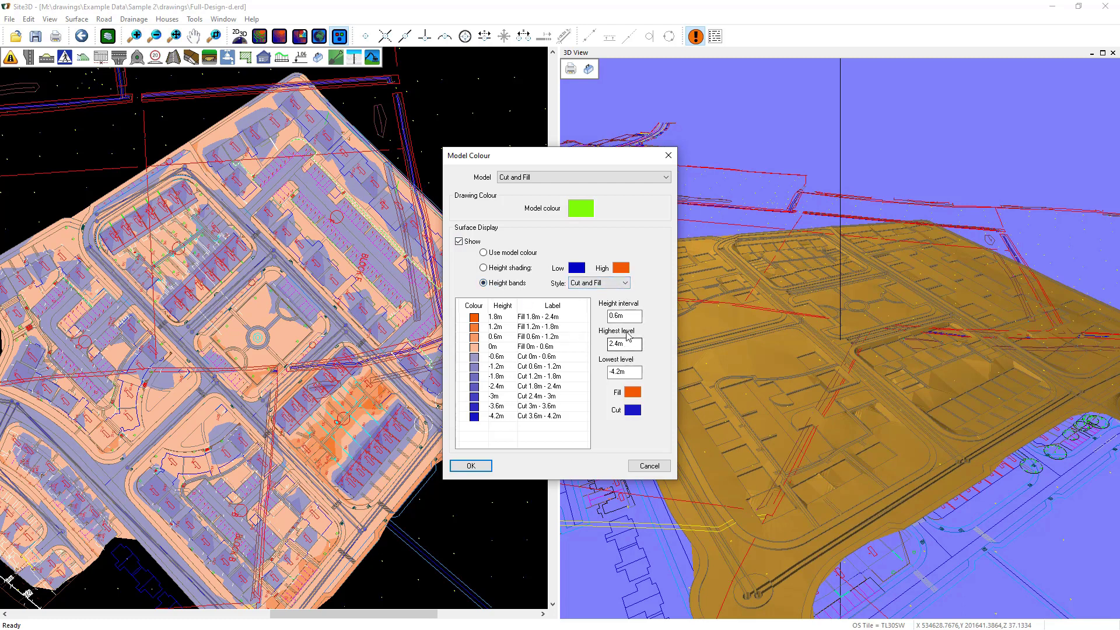
pyautogui.moveTo(632, 315); pyautogui.dragTo(572, 316)
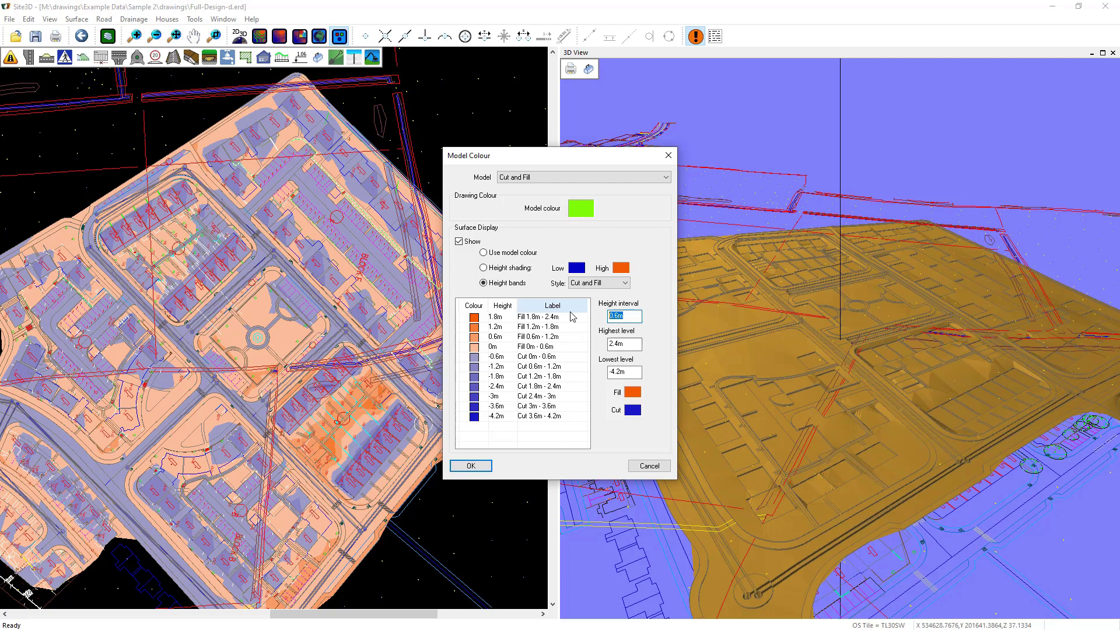
pyautogui.write('1')
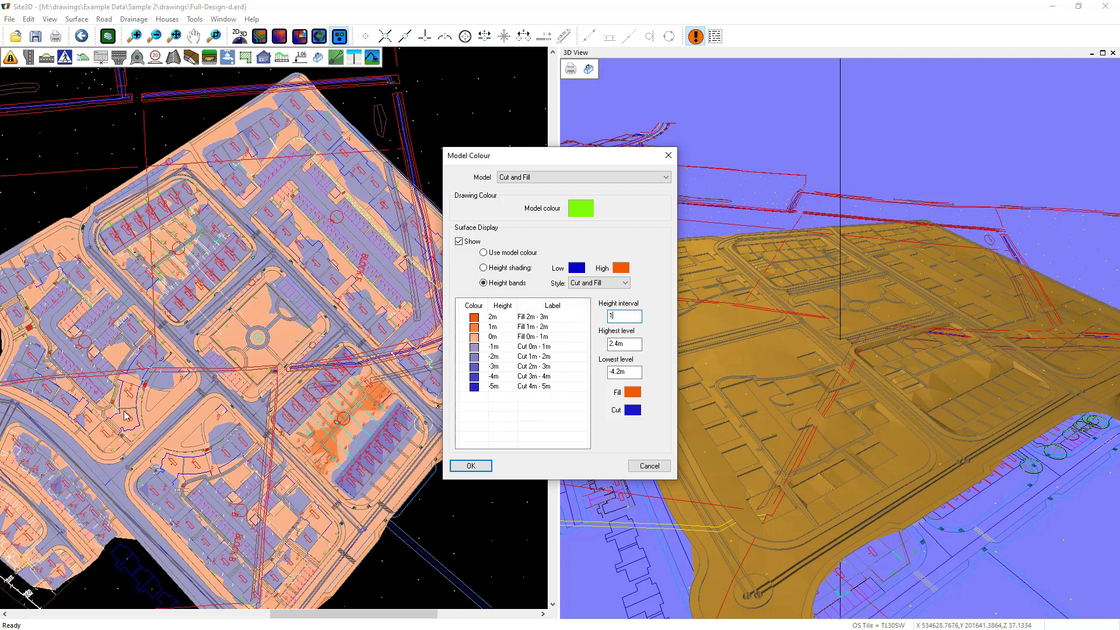
pyautogui.moveTo(631, 318); pyautogui.dragTo(559, 319)
pyautogui.write('.5')
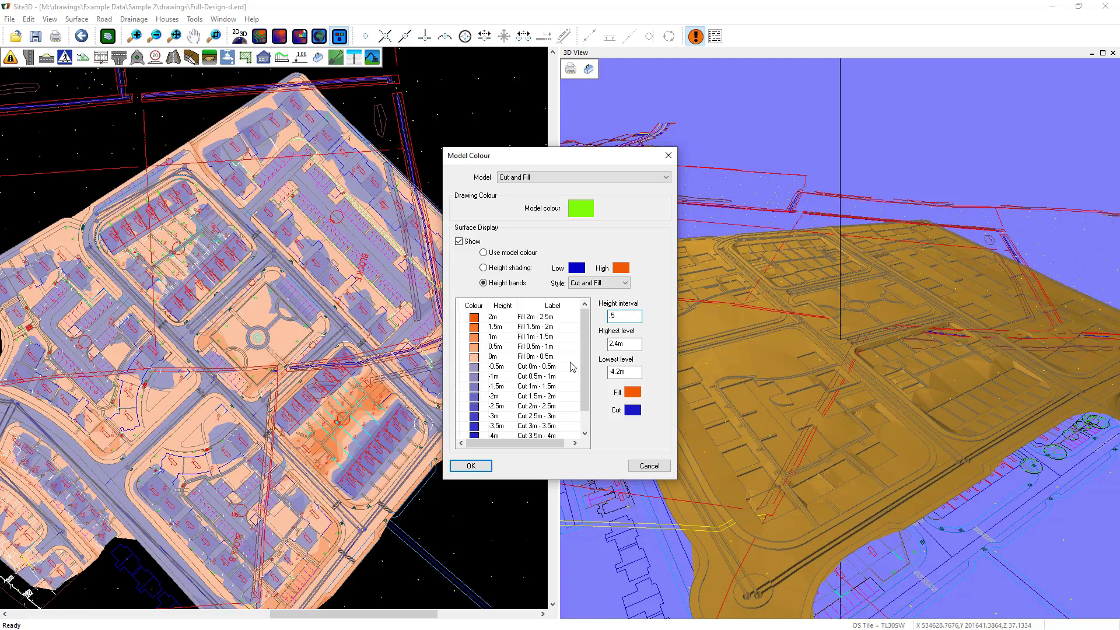